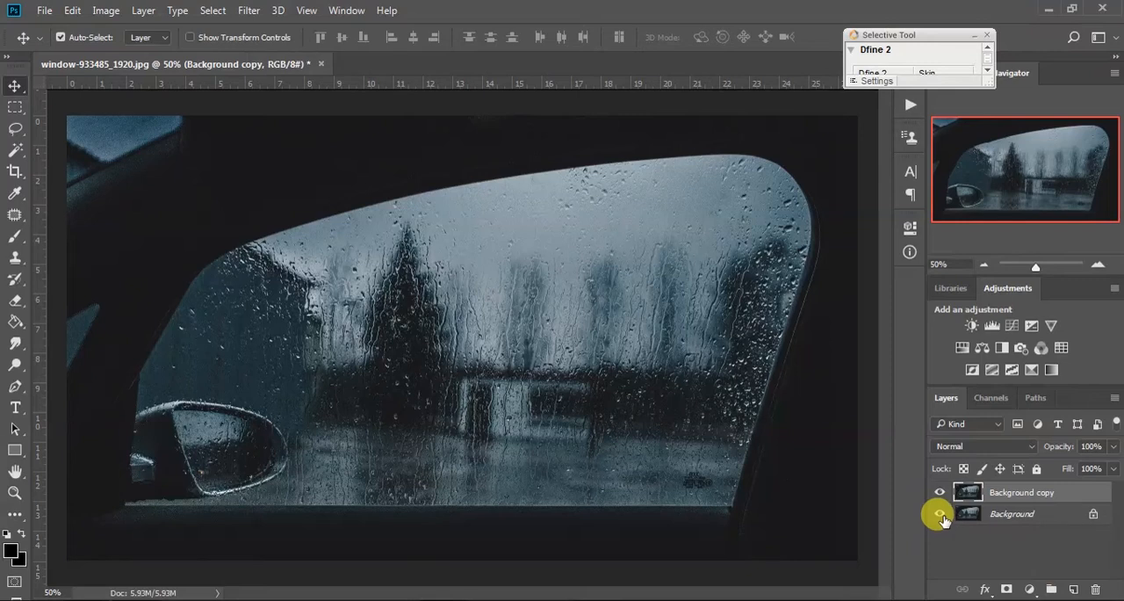
- Hide the Background layer and make the Background copy layer active
{"action": "left_click", "coordinate": [1001, 520]}
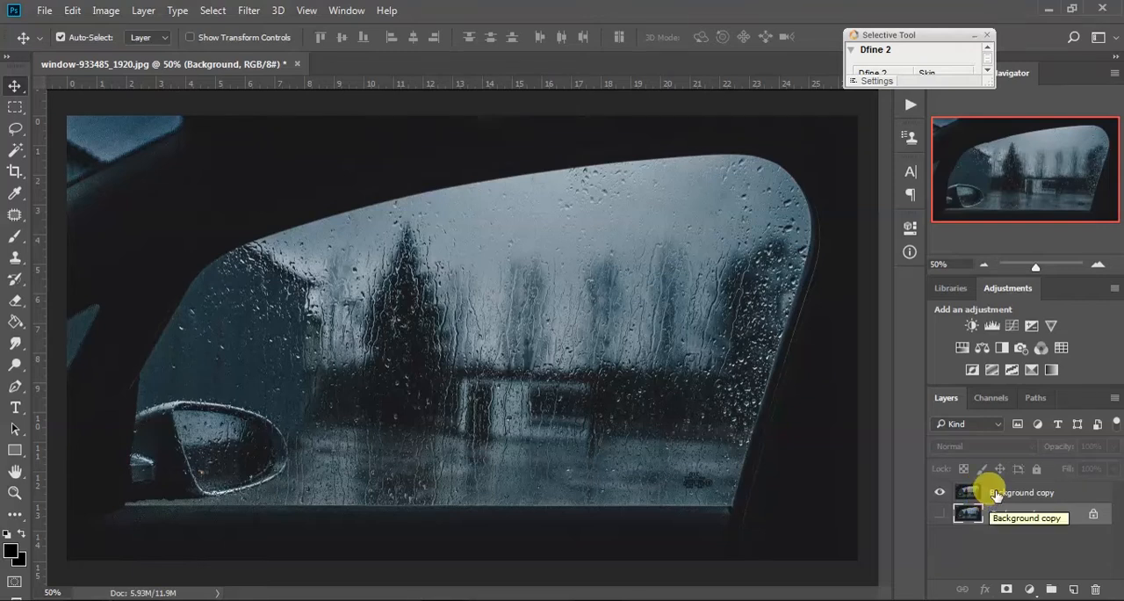
{"action": "left_click", "coordinate": [993, 497]}
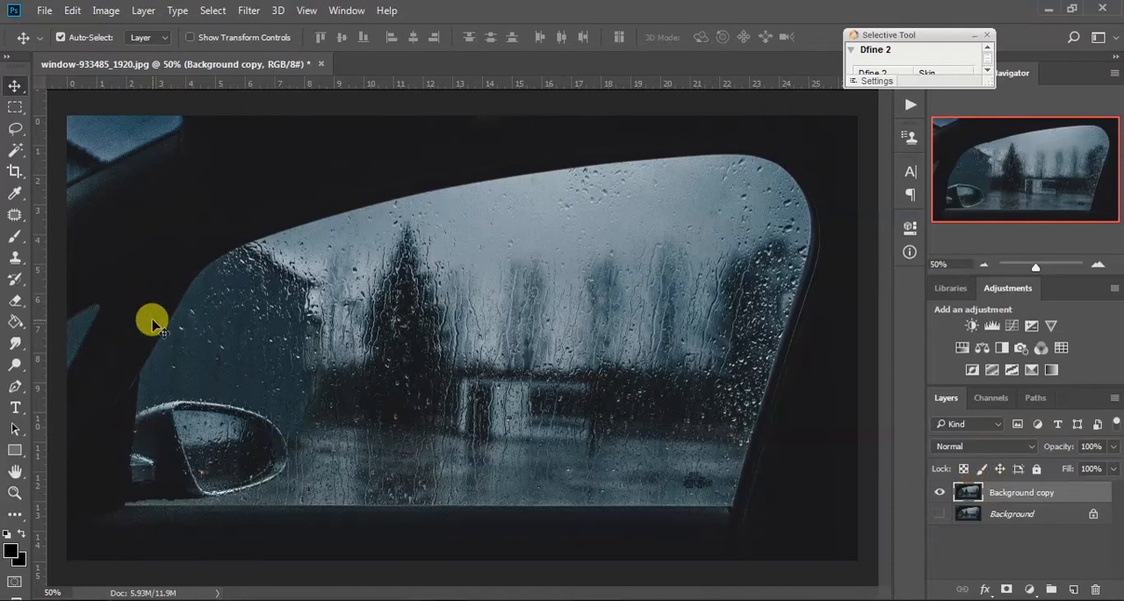
- Add a first name in capitals as black 72 pt Yellowtail Regular text over the dark tree in the car window
{"action": "left_click", "coordinate": [18, 406]}
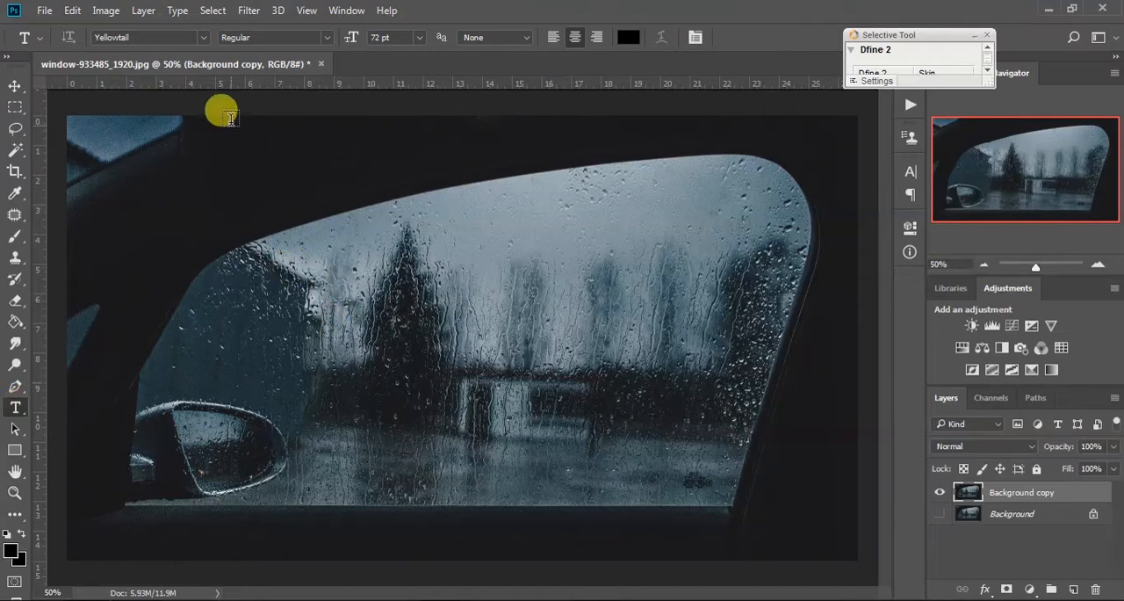
{"action": "left_click", "coordinate": [199, 38]}
{"action": "left_click", "coordinate": [200, 37]}
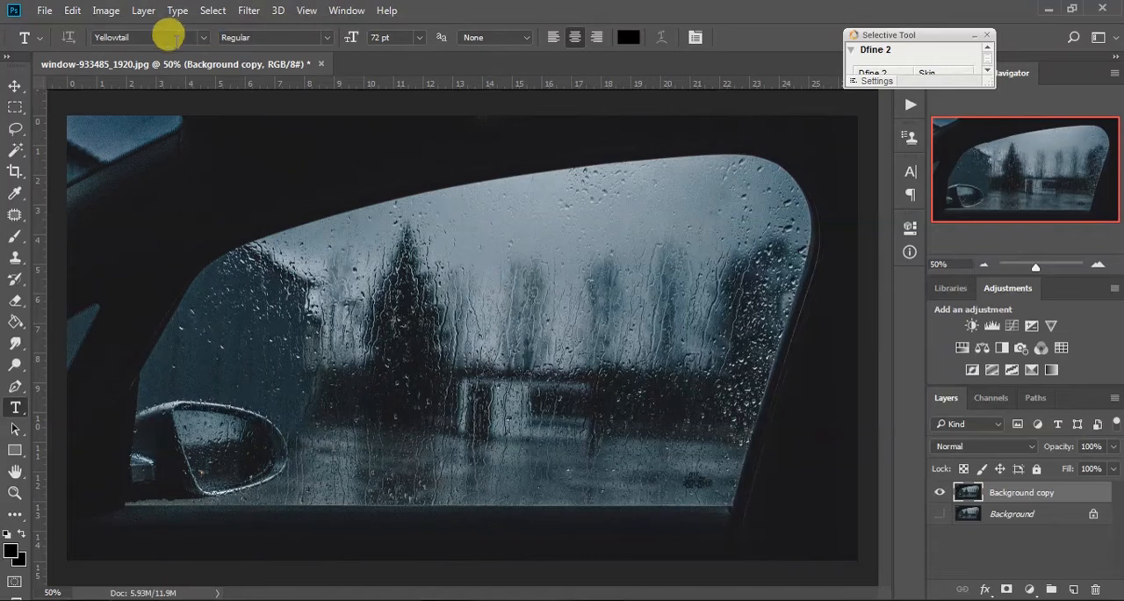
{"action": "left_click", "coordinate": [200, 37]}
{"action": "left_click", "coordinate": [201, 37]}
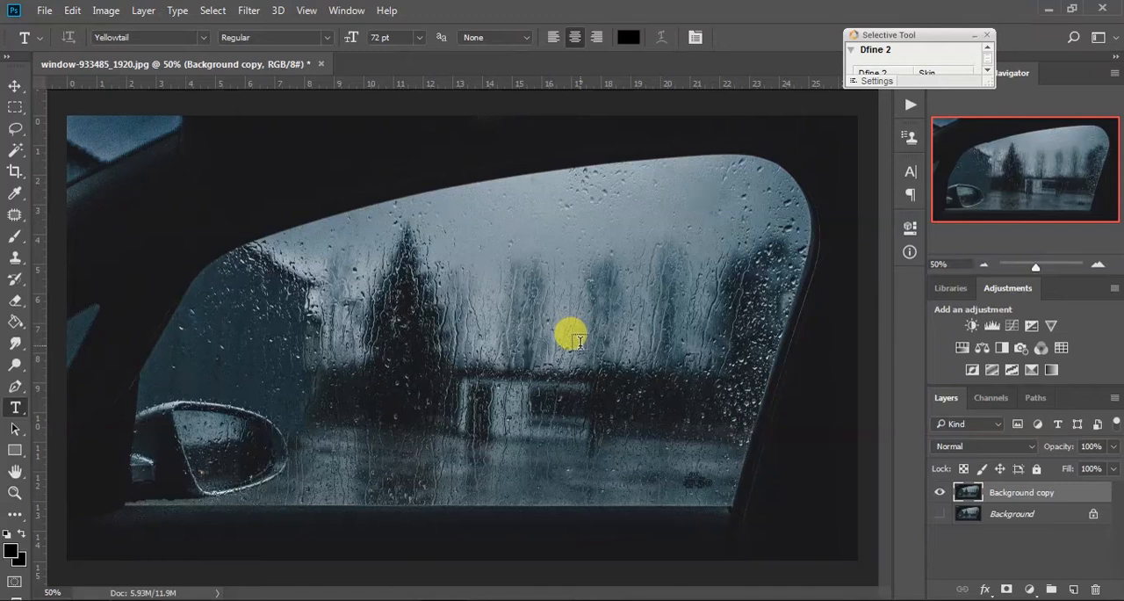
{"action": "left_click", "coordinate": [400, 337]}
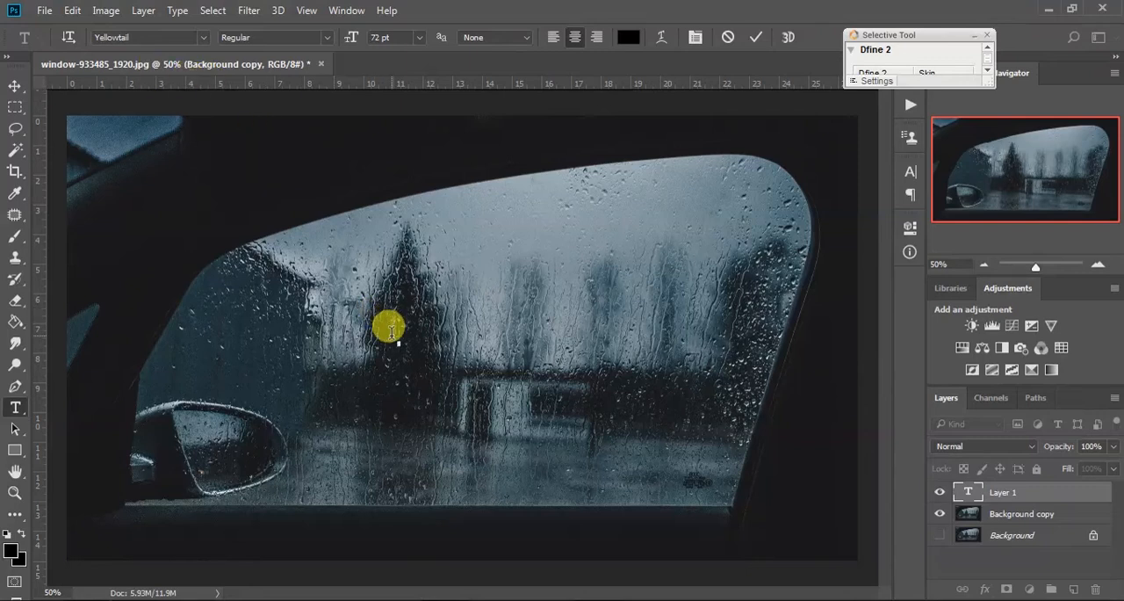
{"action": "type", "text": "YJAY"}
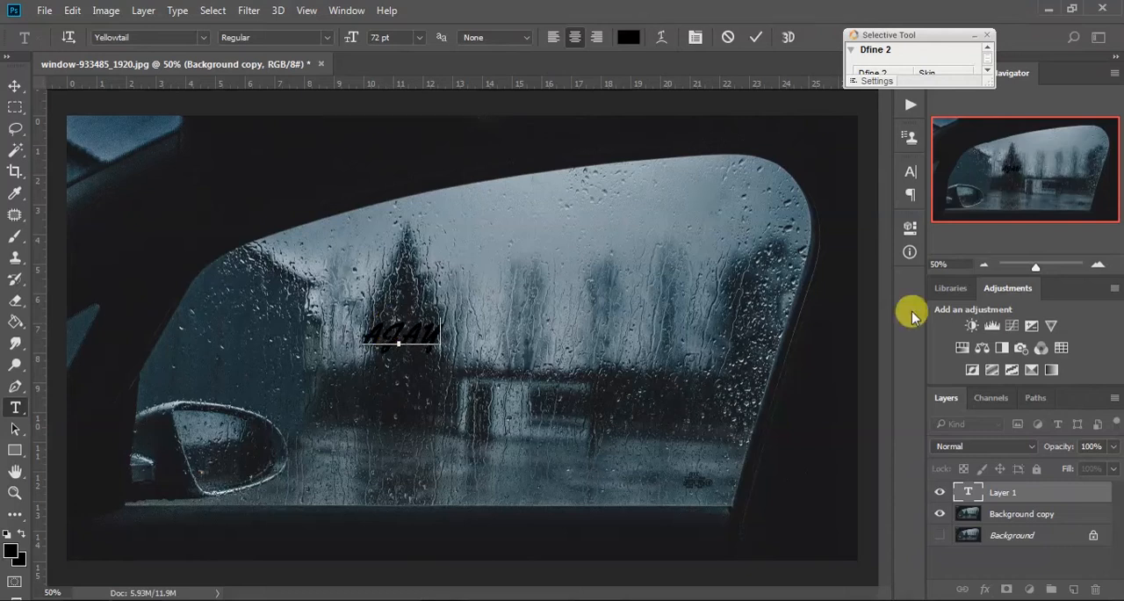
{"action": "left_click", "coordinate": [14, 85]}
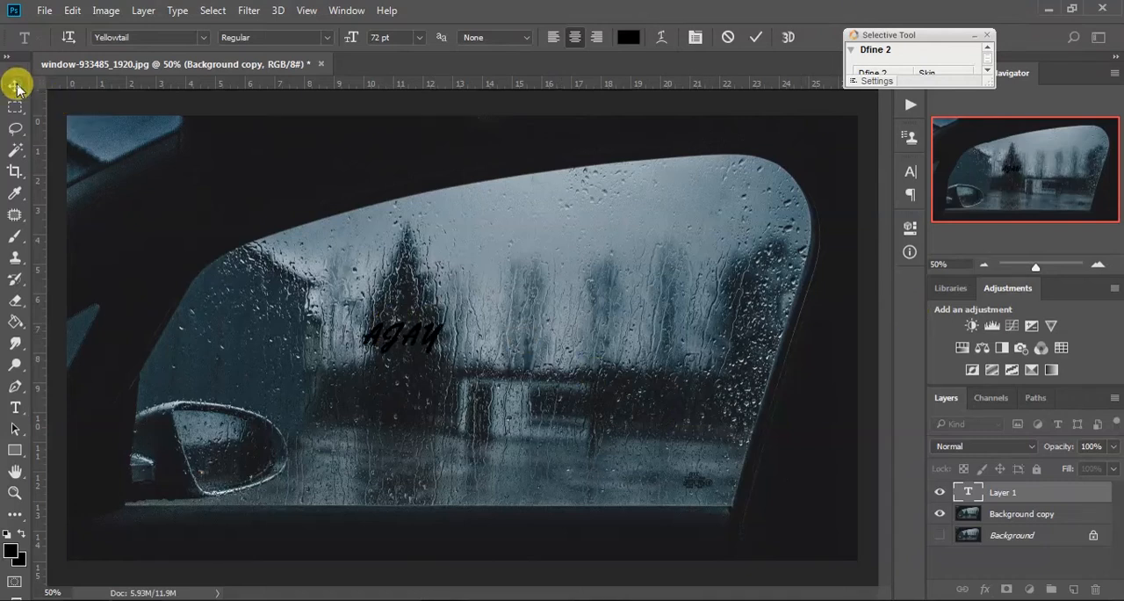
- Scale the name text up until it fills much of the window's width and move it right to the middle of the glass
{"action": "key", "text": "ctrl"}
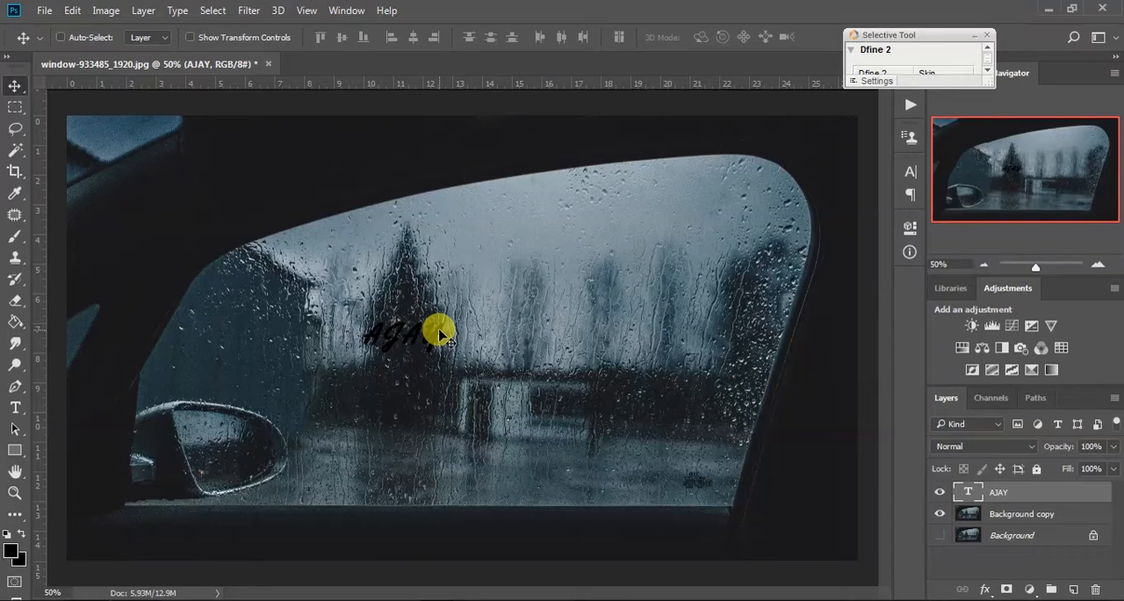
{"action": "key", "text": "ctrl+t"}
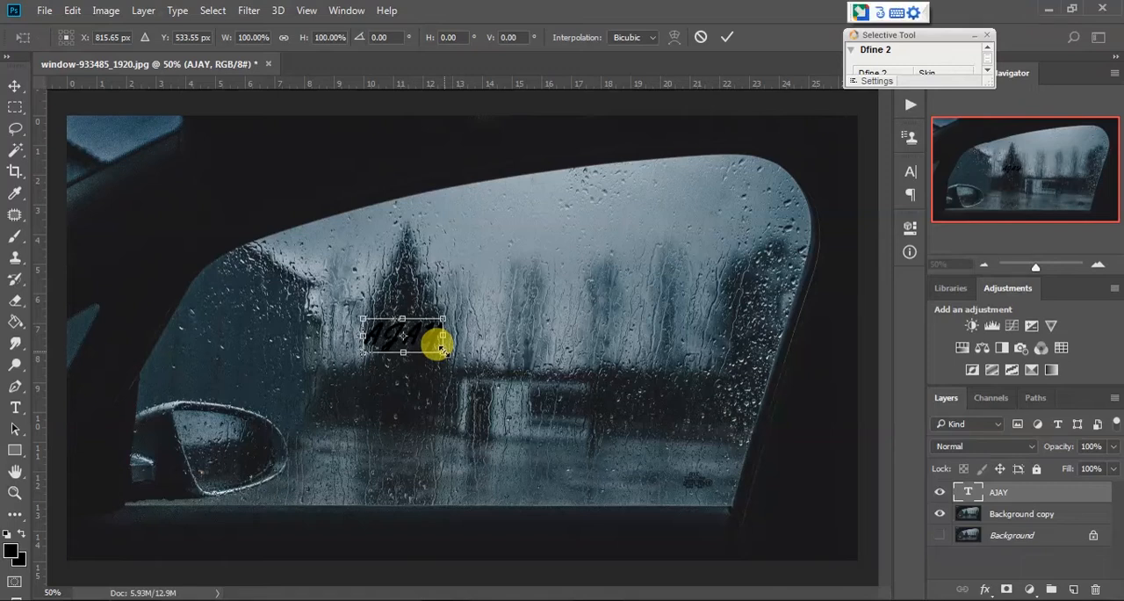
{"action": "left_click_drag", "start_coordinate": [443, 351], "coordinate": [574, 442]}
{"action": "key", "text": "Return"}
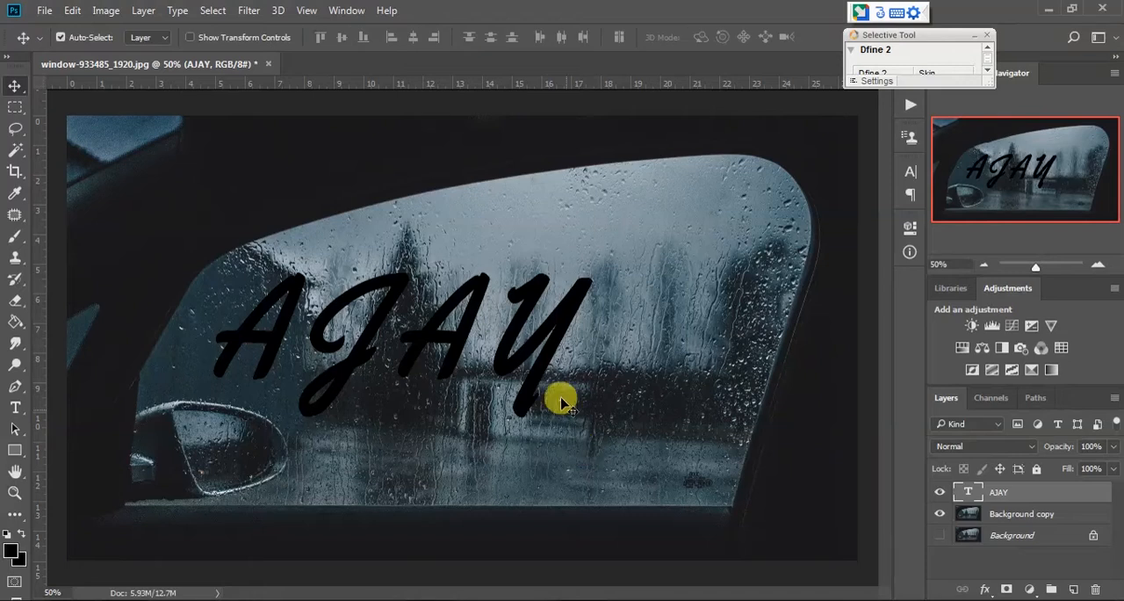
{"action": "left_click_drag", "start_coordinate": [547, 346], "coordinate": [650, 353]}
- Rotate the name text about 5 degrees counterclockwise so it rises to the right
{"action": "key", "text": "ctrl"}
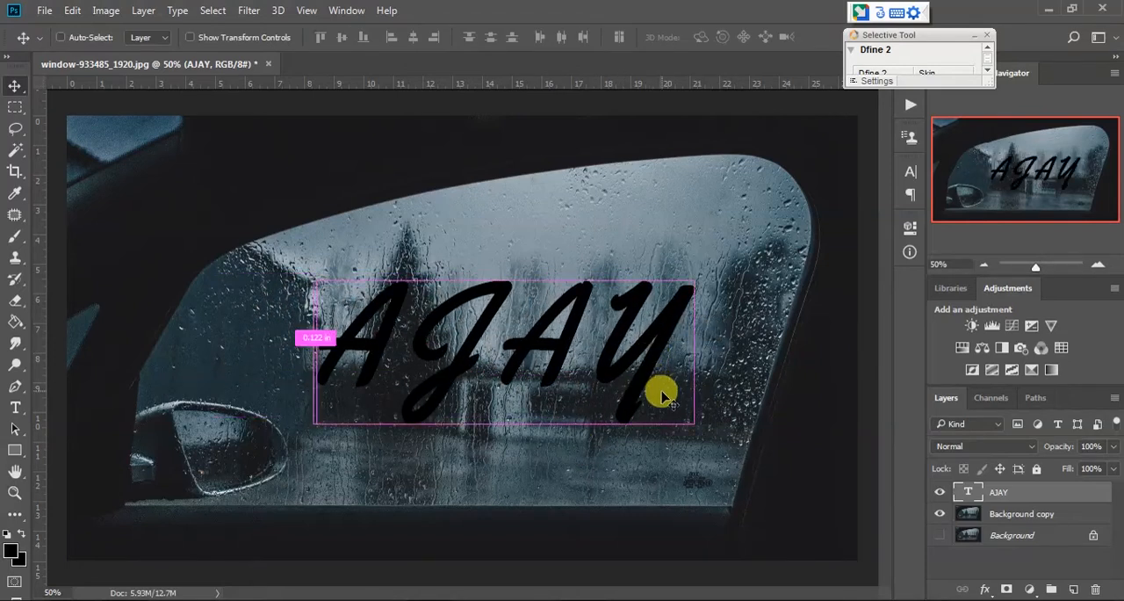
{"action": "key", "text": "ctrl+t"}
{"action": "left_click_drag", "start_coordinate": [707, 439], "coordinate": [709, 416]}
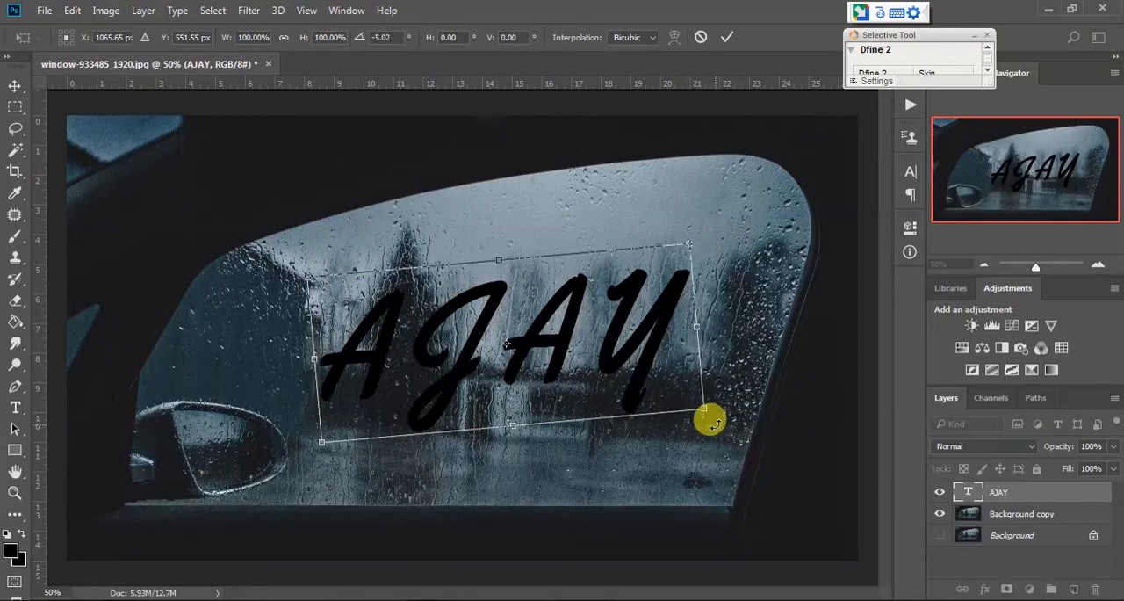
{"action": "key", "text": "Return"}
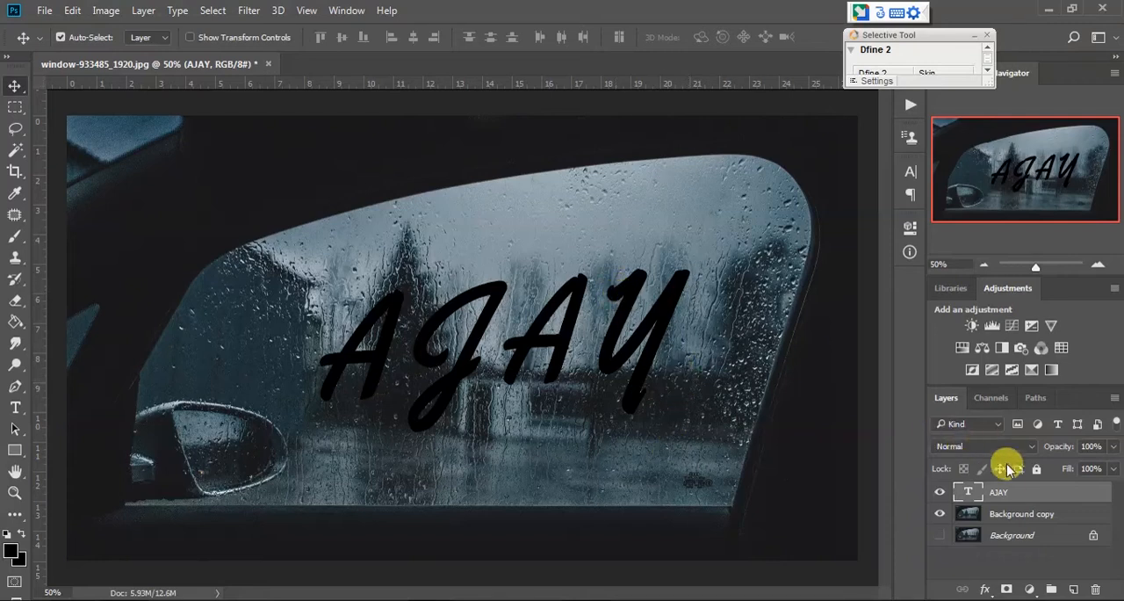
- Convert the text layer to a smart object and apply Liquify, pulling thin drips down from the letters' strokes with a size 40 brush
{"action": "right_click", "coordinate": [1010, 493]}
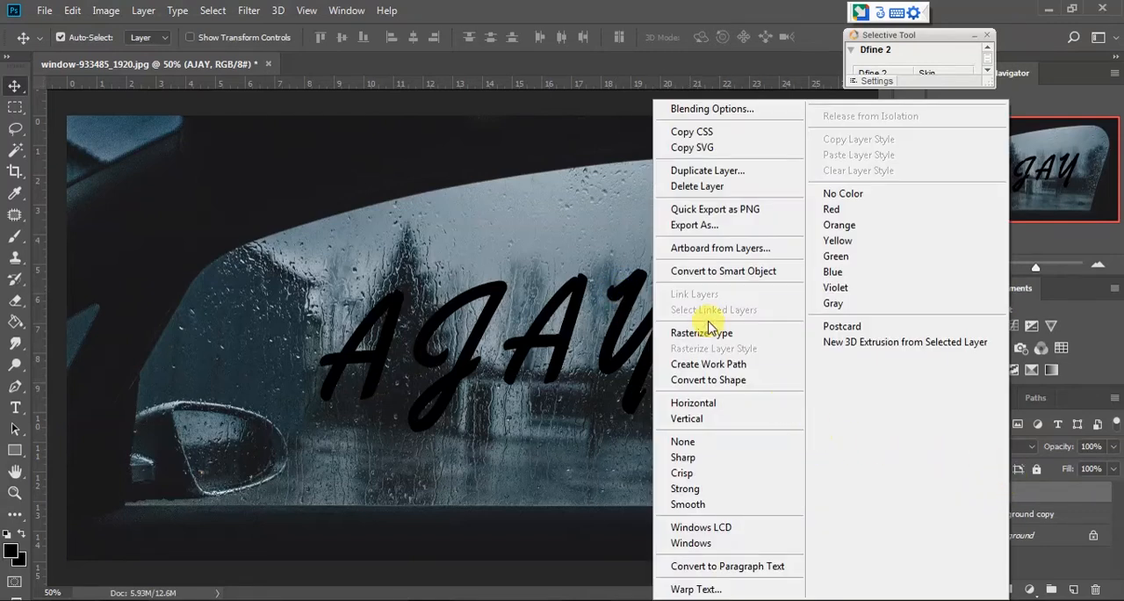
{"action": "left_click", "coordinate": [728, 279]}
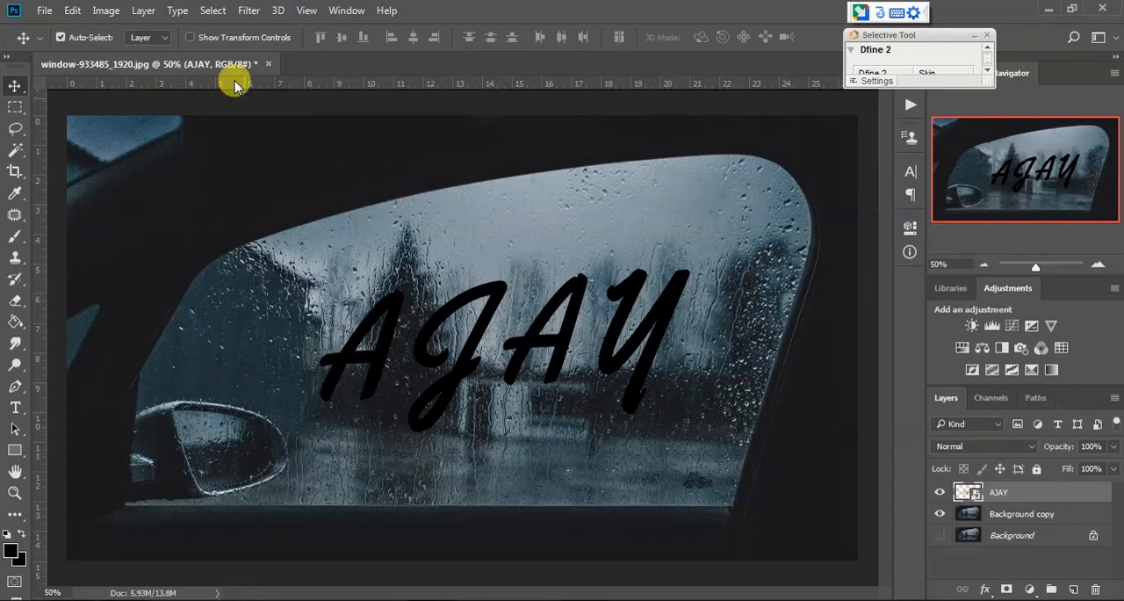
{"action": "left_click", "coordinate": [251, 12]}
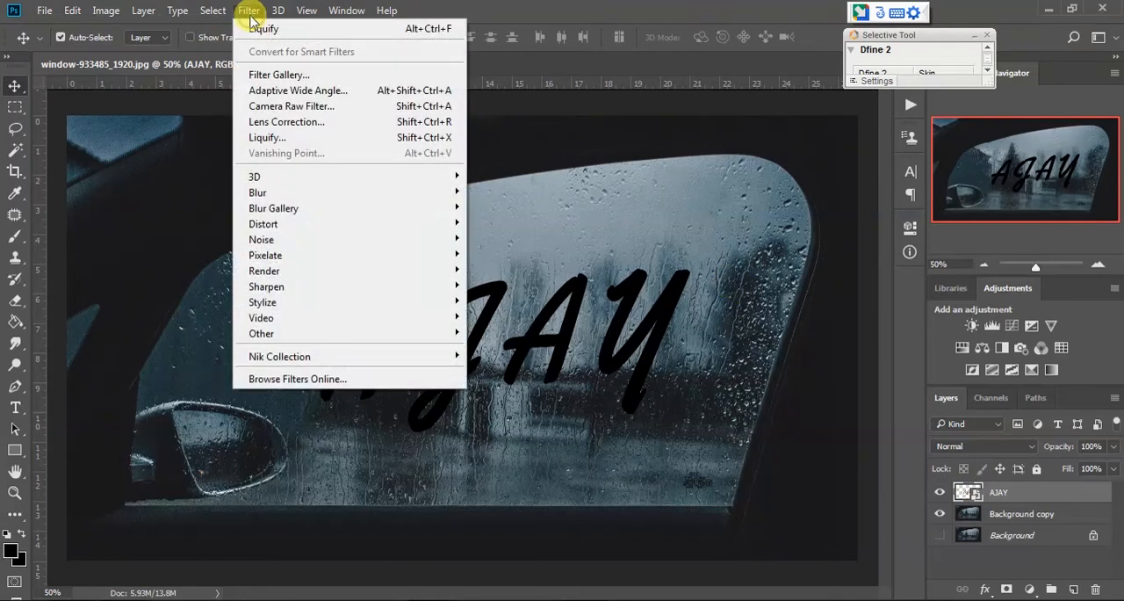
{"action": "left_click", "coordinate": [290, 138]}
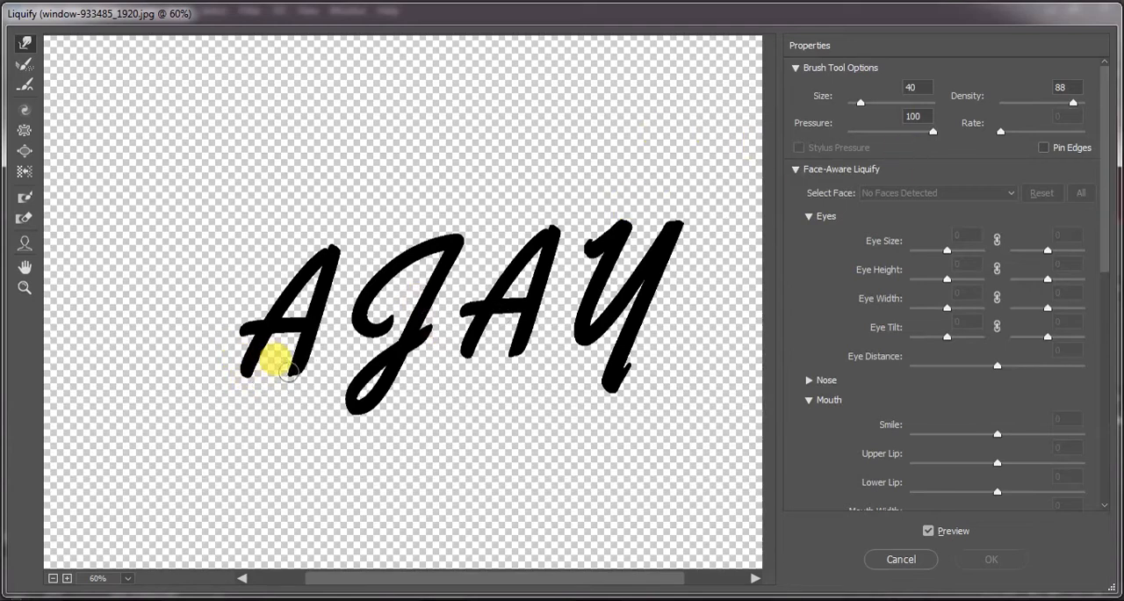
{"action": "mouse_move", "coordinate": [285, 376]}
{"action": "left_mouse_down"}
{"action": "mouse_move", "coordinate": [266, 419]}
{"action": "mouse_move", "coordinate": [318, 381]}
{"action": "mouse_move", "coordinate": [362, 435]}
{"action": "mouse_move", "coordinate": [353, 444]}
{"action": "left_mouse_up"}
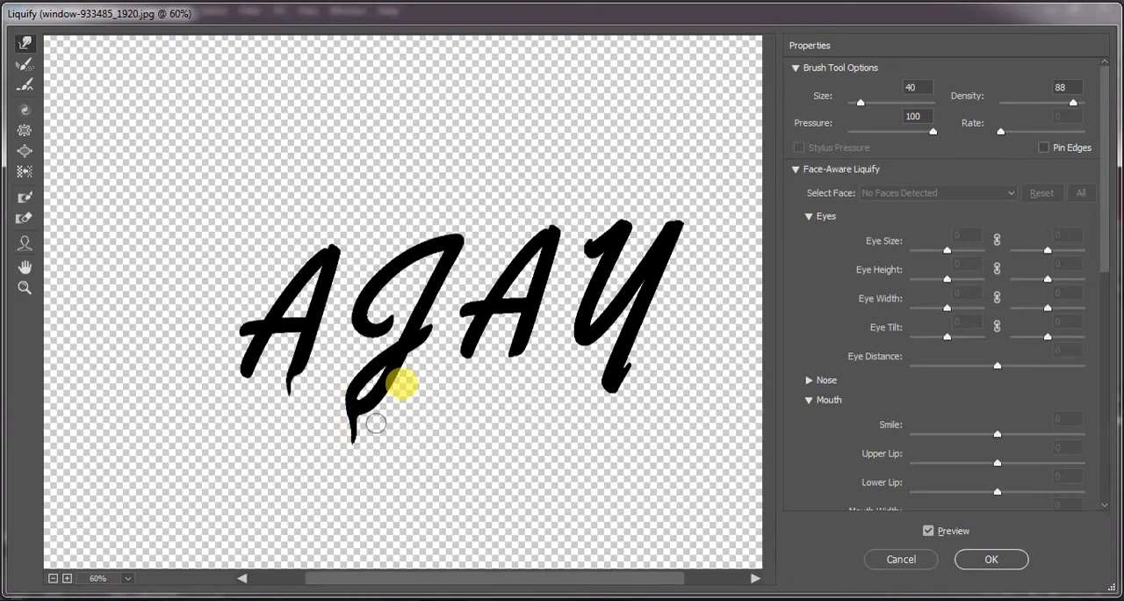
{"action": "mouse_move", "coordinate": [482, 355]}
{"action": "left_mouse_down"}
{"action": "mouse_move", "coordinate": [418, 369]}
{"action": "mouse_move", "coordinate": [425, 341]}
{"action": "mouse_move", "coordinate": [418, 397]}
{"action": "mouse_move", "coordinate": [402, 409]}
{"action": "mouse_move", "coordinate": [408, 348]}
{"action": "mouse_move", "coordinate": [395, 336]}
{"action": "mouse_move", "coordinate": [356, 342]}
{"action": "mouse_move", "coordinate": [350, 323]}
{"action": "mouse_move", "coordinate": [346, 360]}
{"action": "mouse_move", "coordinate": [350, 321]}
{"action": "mouse_move", "coordinate": [342, 372]}
{"action": "mouse_move", "coordinate": [351, 336]}
{"action": "mouse_move", "coordinate": [332, 371]}
{"action": "mouse_move", "coordinate": [339, 361]}
{"action": "mouse_move", "coordinate": [250, 374]}
{"action": "mouse_move", "coordinate": [245, 334]}
{"action": "mouse_move", "coordinate": [227, 360]}
{"action": "mouse_move", "coordinate": [250, 384]}
{"action": "mouse_move", "coordinate": [236, 407]}
{"action": "mouse_move", "coordinate": [269, 402]}
{"action": "mouse_move", "coordinate": [417, 303]}
{"action": "mouse_move", "coordinate": [464, 351]}
{"action": "mouse_move", "coordinate": [462, 407]}
{"action": "mouse_move", "coordinate": [471, 373]}
{"action": "mouse_move", "coordinate": [441, 401]}
{"action": "mouse_move", "coordinate": [508, 356]}
{"action": "mouse_move", "coordinate": [504, 382]}
{"action": "mouse_move", "coordinate": [570, 344]}
{"action": "mouse_move", "coordinate": [569, 356]}
{"action": "mouse_move", "coordinate": [571, 343]}
{"action": "mouse_move", "coordinate": [562, 374]}
{"action": "mouse_move", "coordinate": [576, 345]}
{"action": "mouse_move", "coordinate": [566, 386]}
{"action": "mouse_move", "coordinate": [625, 389]}
{"action": "mouse_move", "coordinate": [587, 426]}
{"action": "mouse_move", "coordinate": [604, 393]}
{"action": "mouse_move", "coordinate": [591, 438]}
{"action": "mouse_move", "coordinate": [574, 435]}
{"action": "mouse_move", "coordinate": [567, 251]}
{"action": "mouse_move", "coordinate": [579, 251]}
{"action": "mouse_move", "coordinate": [567, 272]}
{"action": "mouse_move", "coordinate": [578, 252]}
{"action": "mouse_move", "coordinate": [572, 275]}
{"action": "mouse_move", "coordinate": [579, 258]}
{"action": "mouse_move", "coordinate": [574, 279]}
{"action": "mouse_move", "coordinate": [577, 264]}
{"action": "mouse_move", "coordinate": [627, 401]}
{"action": "mouse_move", "coordinate": [660, 433]}
{"action": "left_mouse_up"}
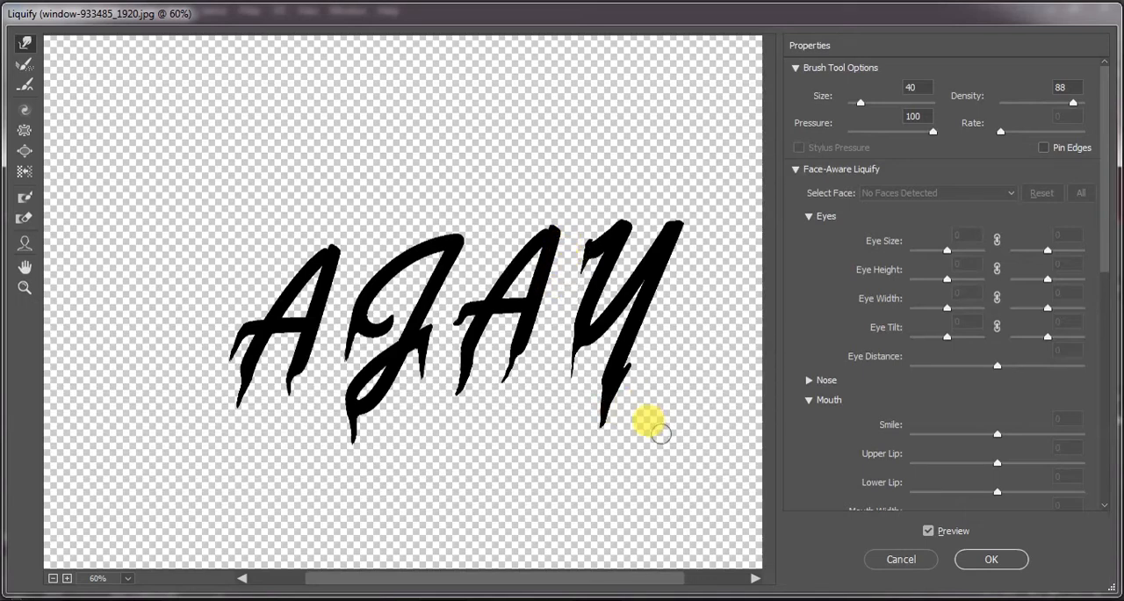
{"action": "left_click", "coordinate": [981, 553]}
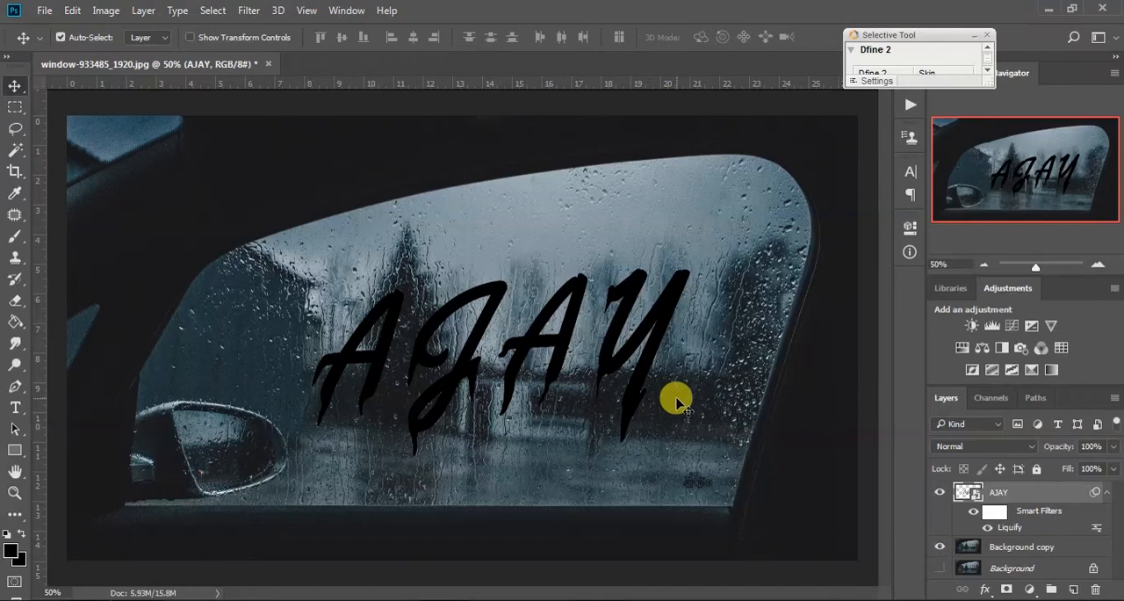
- Set the name layer's blend mode to Overlay and its opacity to 66%
{"action": "left_click", "coordinate": [949, 450]}
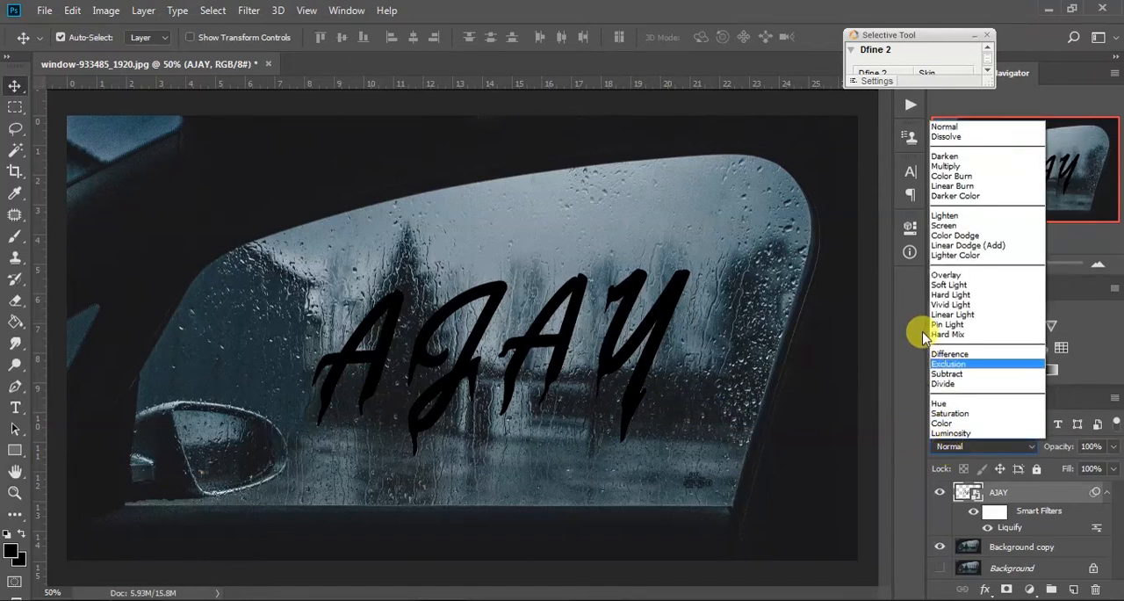
{"action": "left_click", "coordinate": [952, 278]}
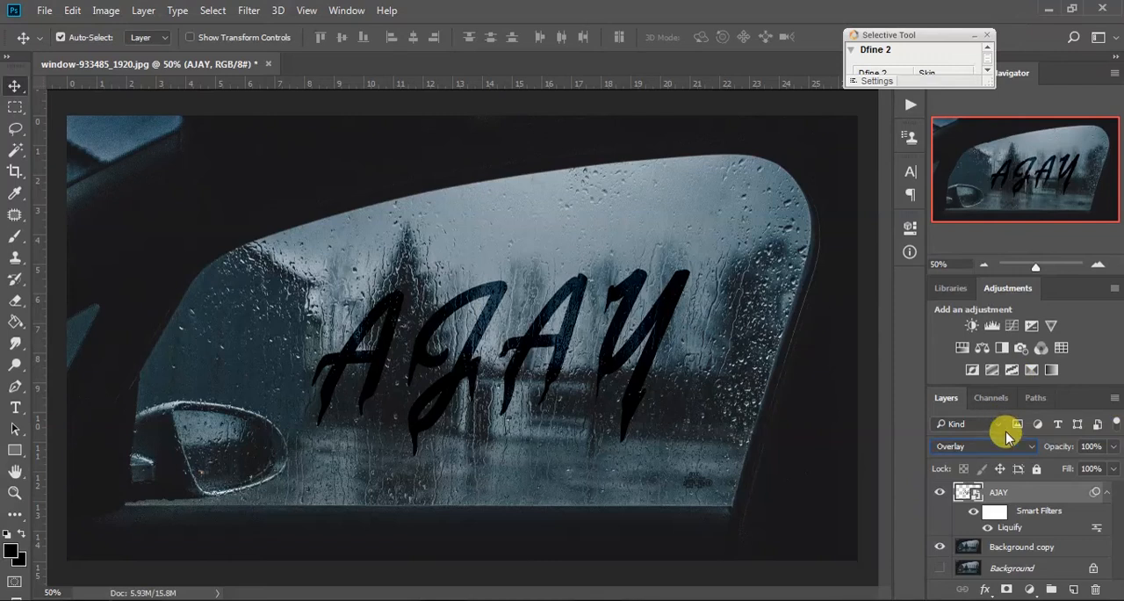
{"action": "left_click", "coordinate": [1115, 449]}
{"action": "left_click_drag", "start_coordinate": [1114, 469], "coordinate": [1087, 475]}
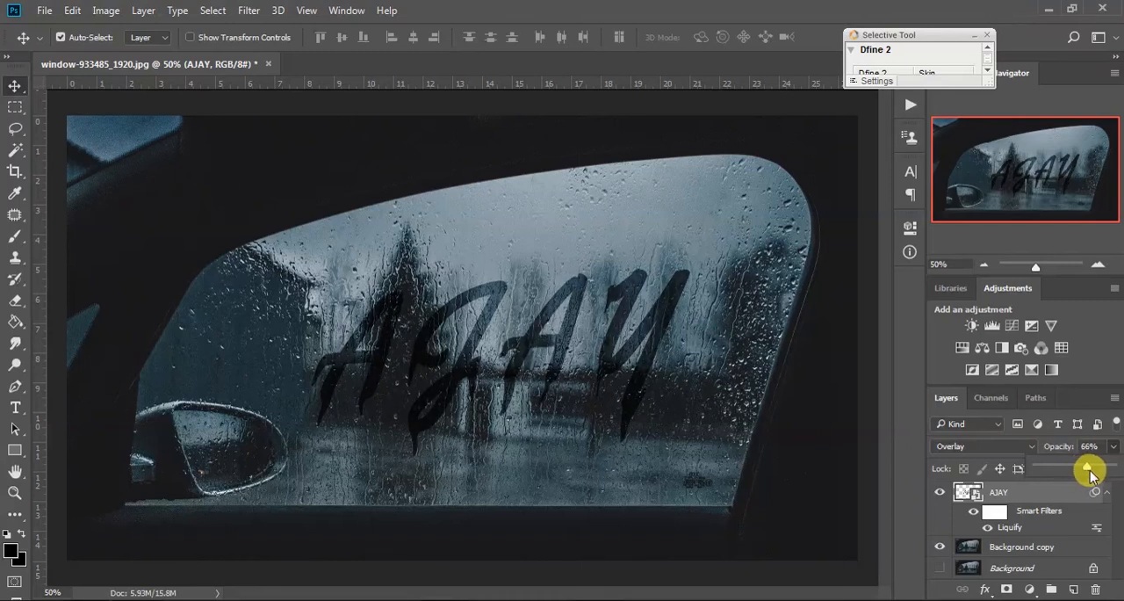
{"action": "left_click", "coordinate": [912, 463]}
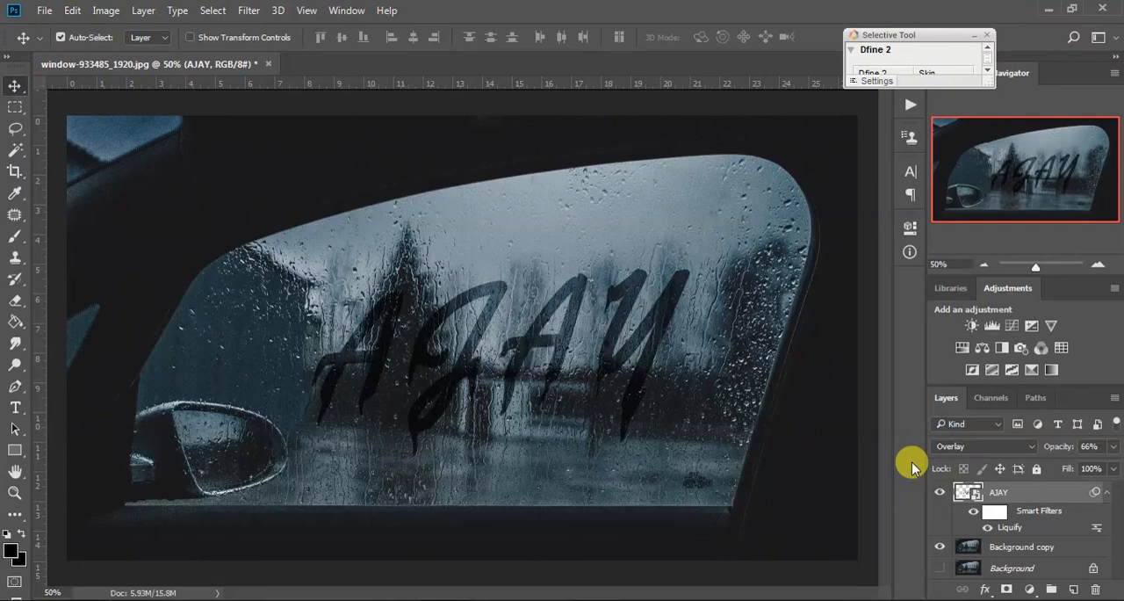